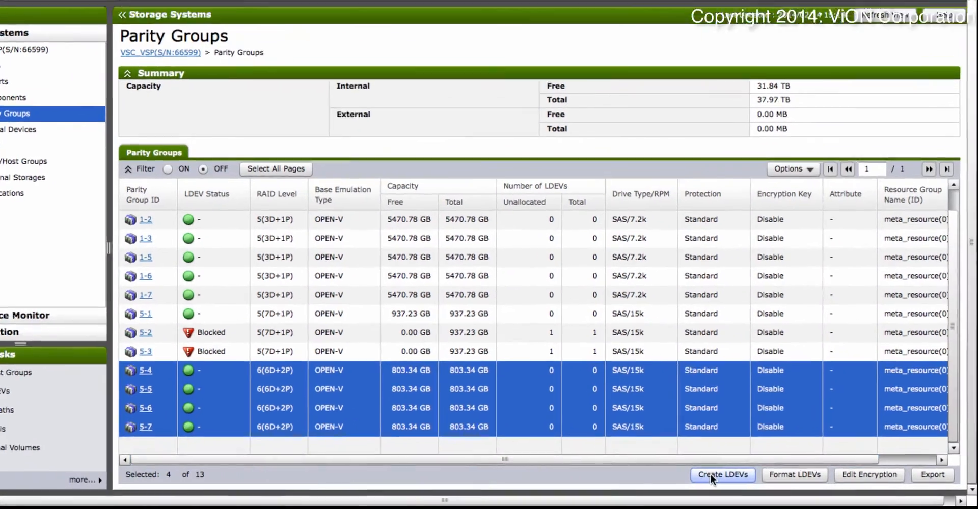
Start creating LDEVs on the selected parity groups with Basic provisioning, OPEN-V emulation and SAS/15k drives.
left_click(710, 474)
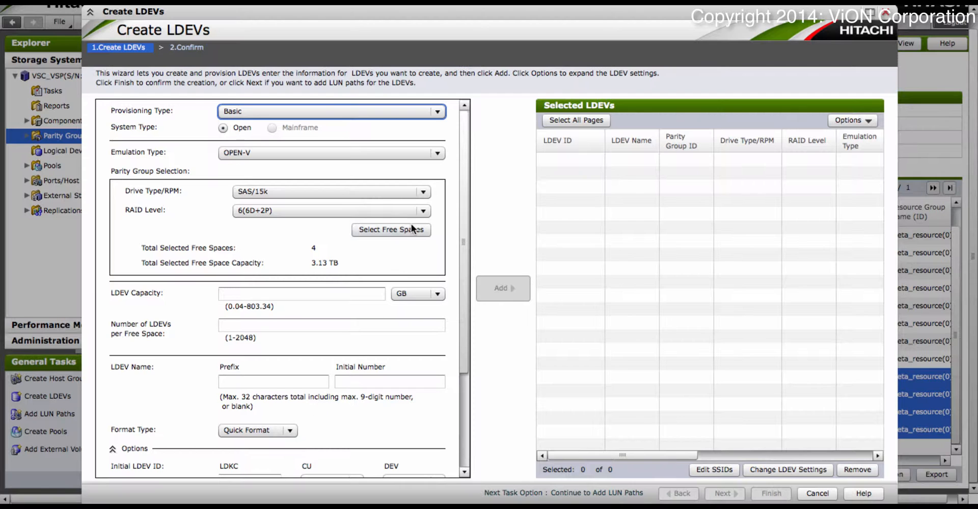
left_click(438, 112)
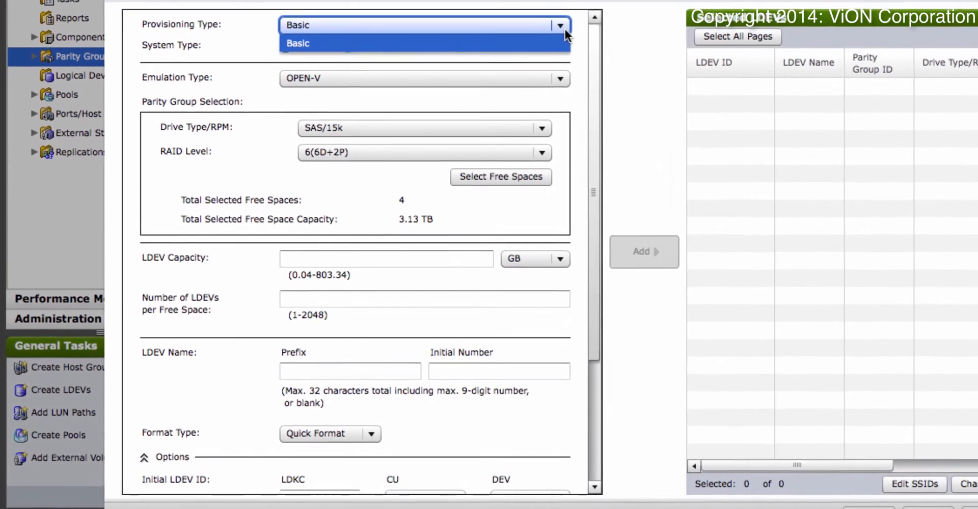
left_click(439, 126)
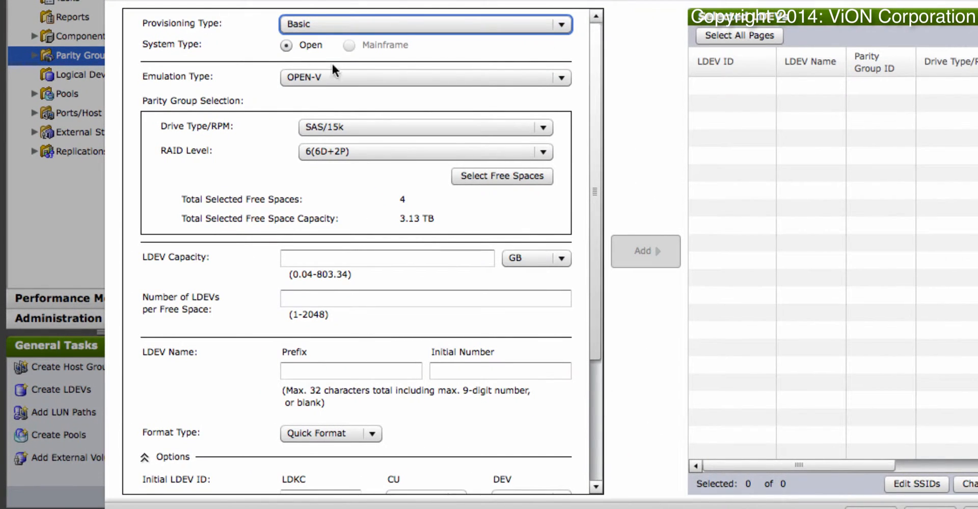
left_click(332, 77)
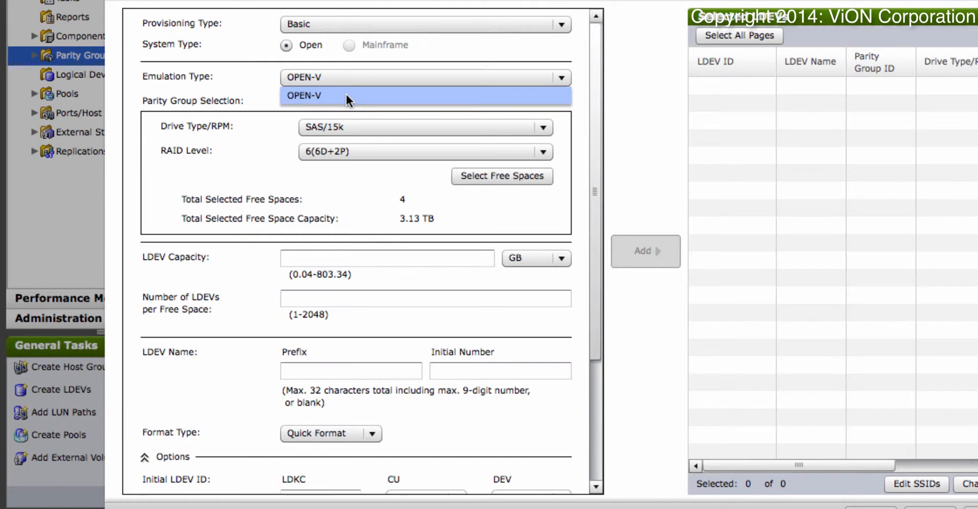
left_click(346, 93)
left_click(347, 130)
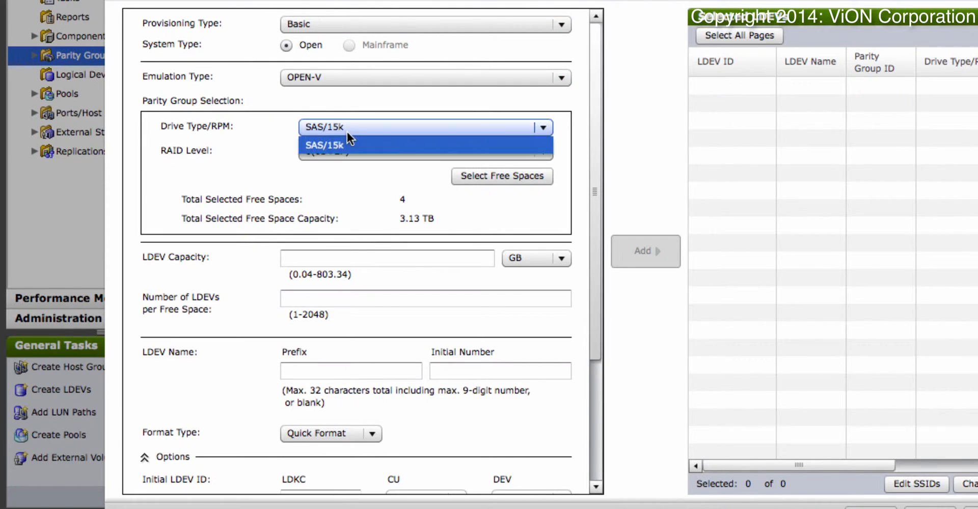
left_click(351, 149)
left_click(351, 151)
left_click(352, 151)
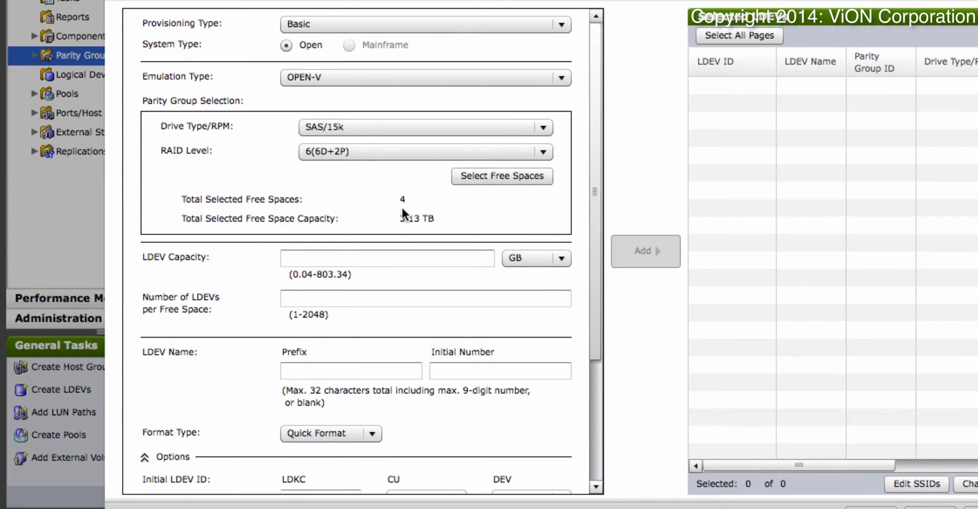
Set the LDEV capacity to 803.34 GB with 1 LDEV per free space.
left_click(424, 260)
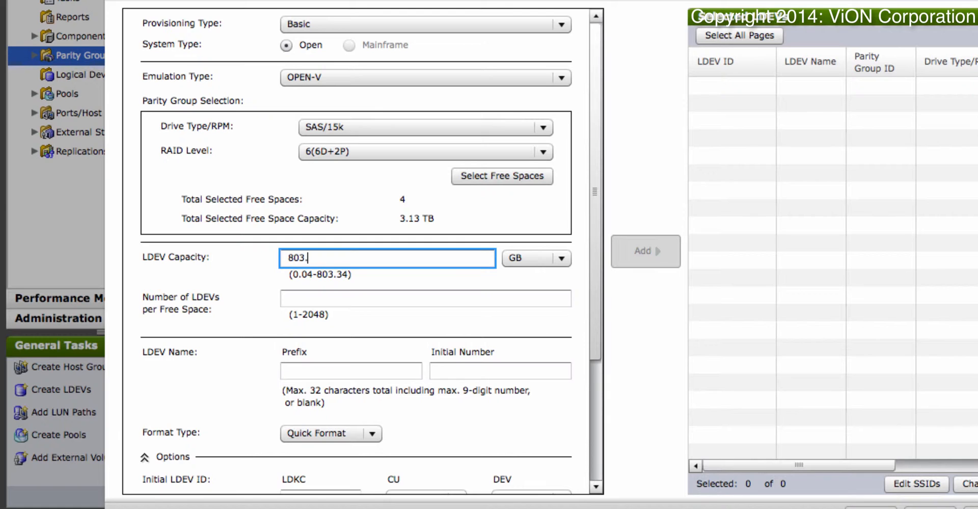
left_click(438, 298)
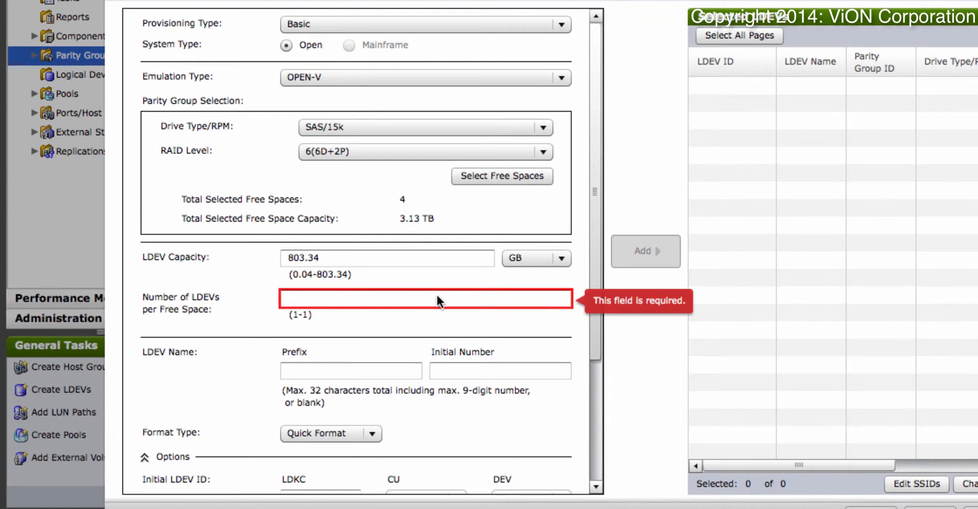
type("1")
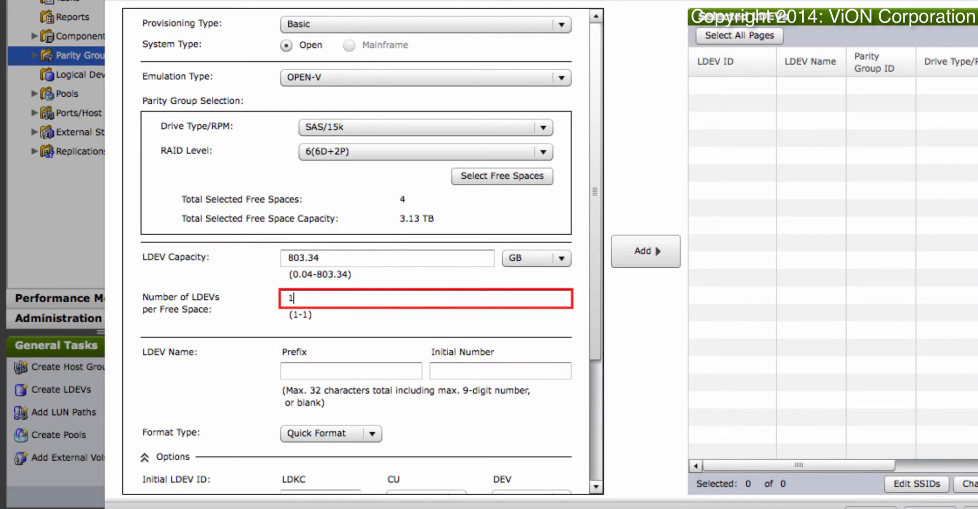
Give the LDEVs the name prefix "General Pool LDEVs" with initial number 000, and choose Quick Format.
left_click(379, 371)
type("Ge")
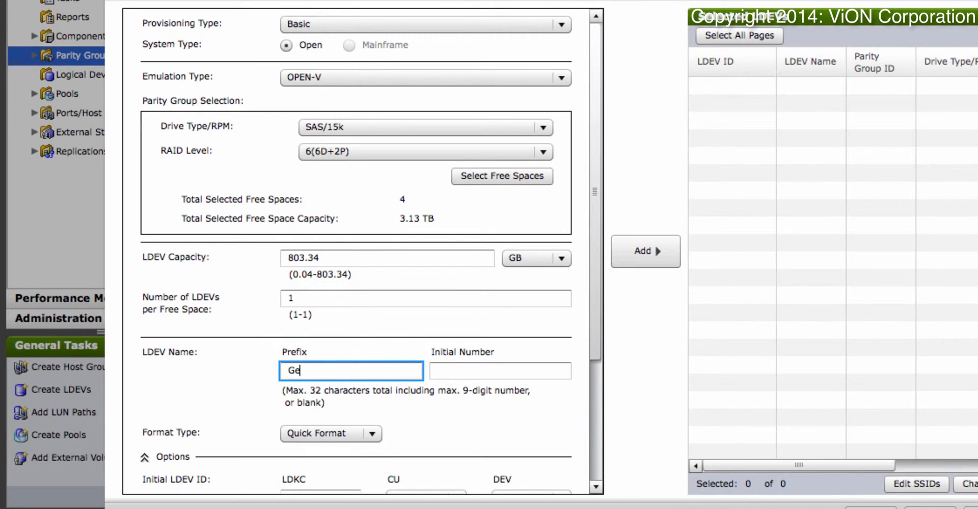
type("neral poo")
key("BackSpace")
key("BackSpace")
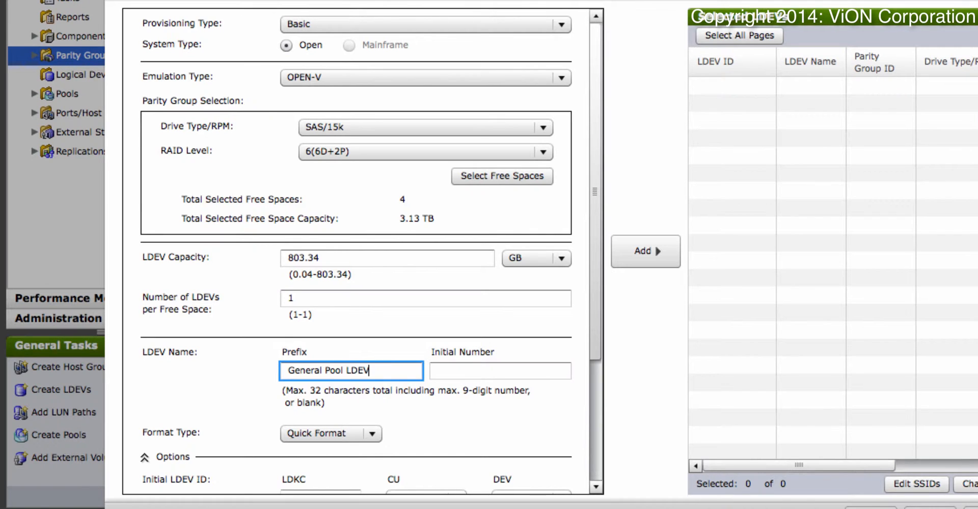
left_click(475, 375)
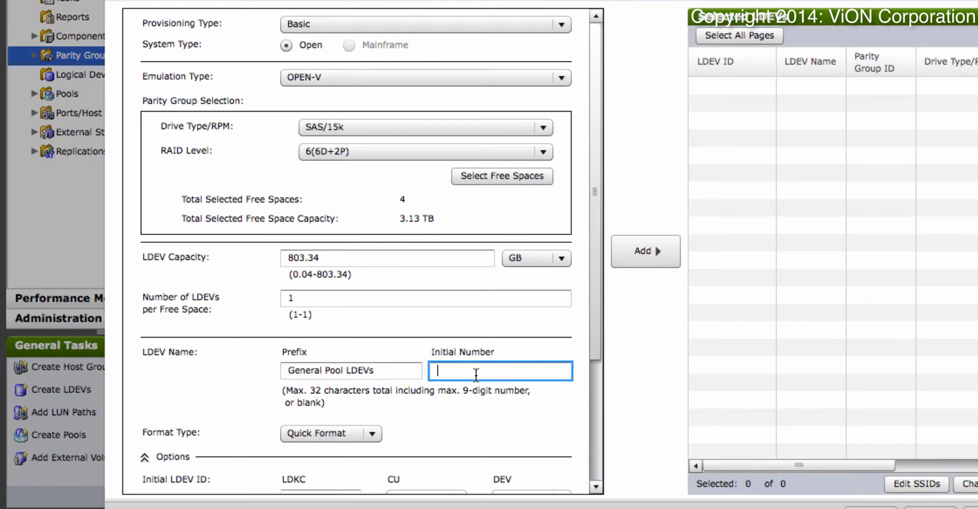
type("000")
left_click(378, 429)
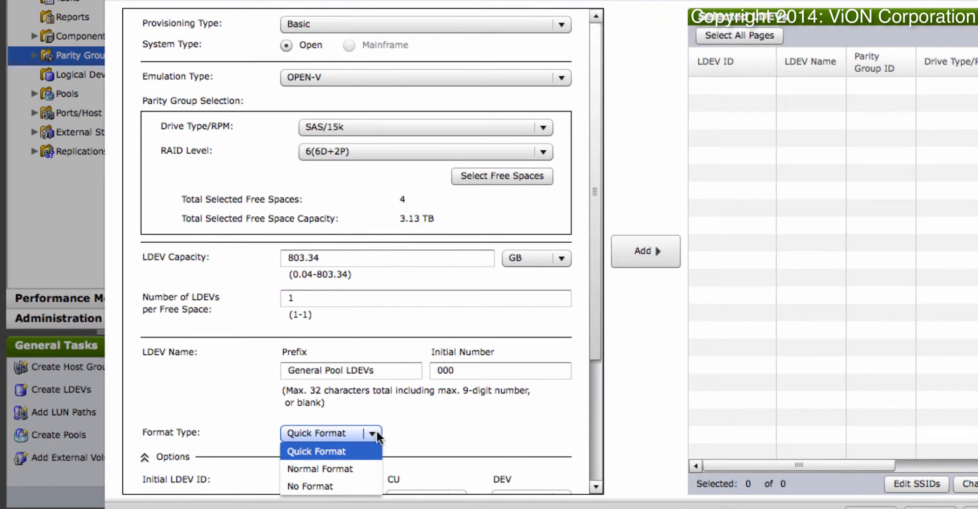
left_click(358, 451)
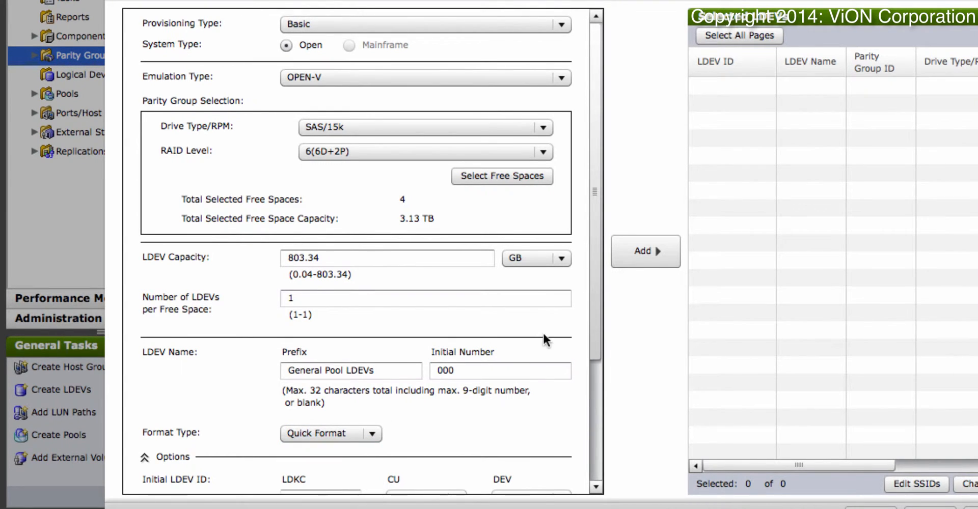
Set the CU of the initial LDEV ID to 30 in the LDEV options.
left_click_drag(593, 284, 571, 413)
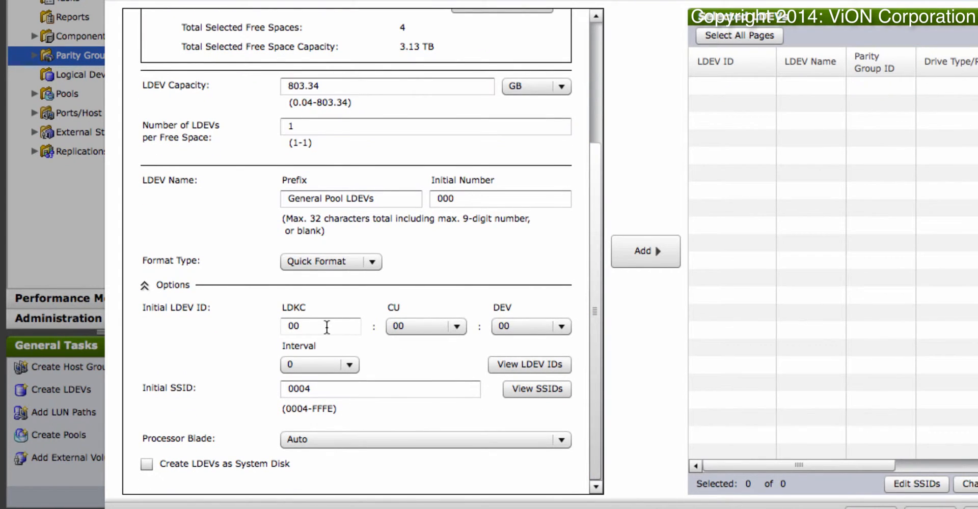
left_click(454, 327)
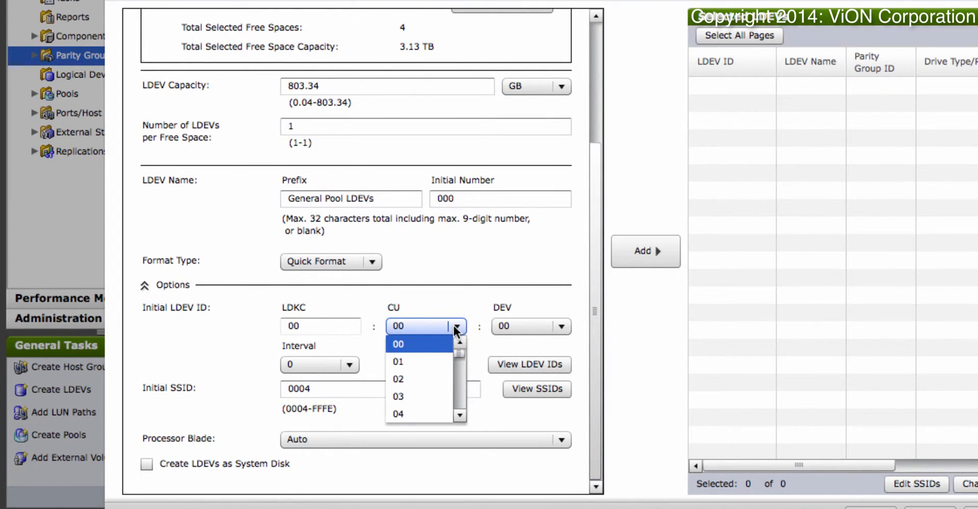
type("30")
key("Tab")
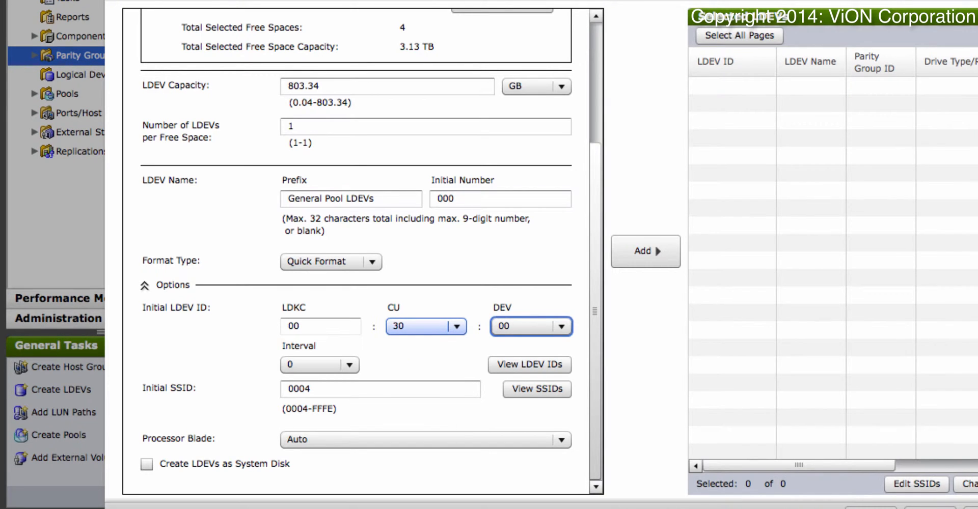
Check which LDEV IDs are used or available in CU 30, and close the ID map.
left_click(506, 363)
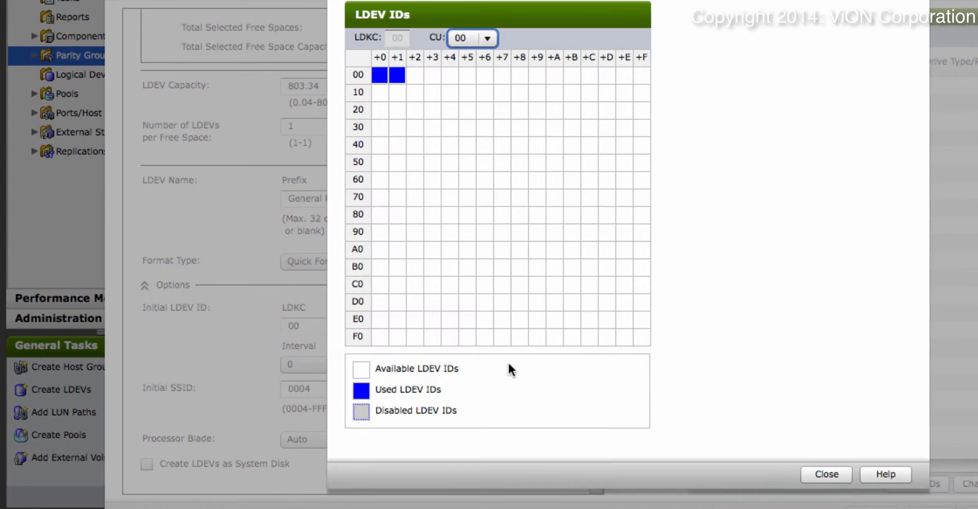
left_click(477, 45)
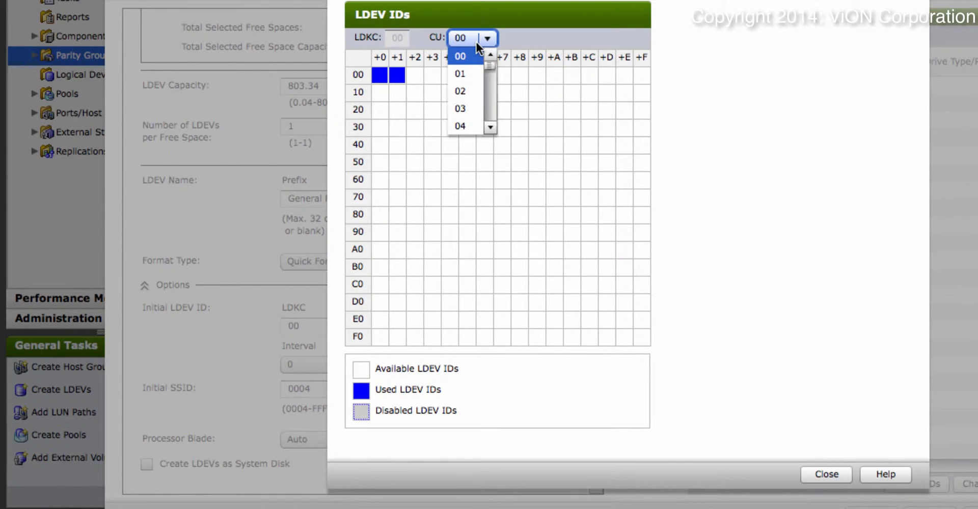
key("3")
key("Return")
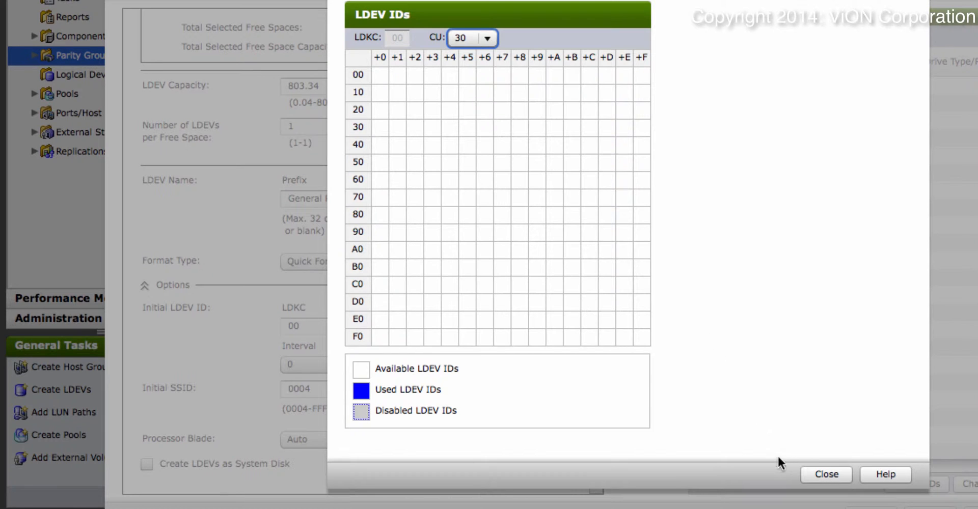
left_click(824, 475)
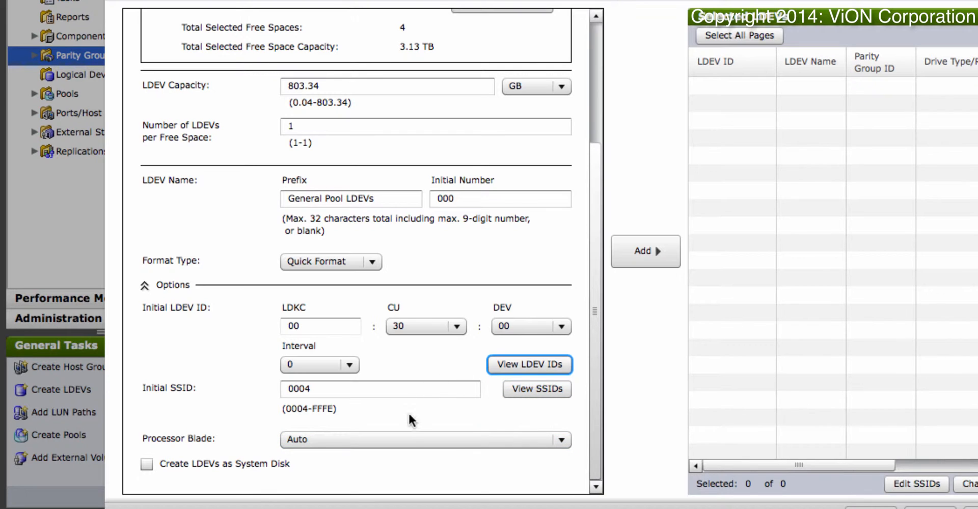
Keep the processor blade on Auto and add the configured LDEVs to the selected LDEVs list.
left_click(409, 438)
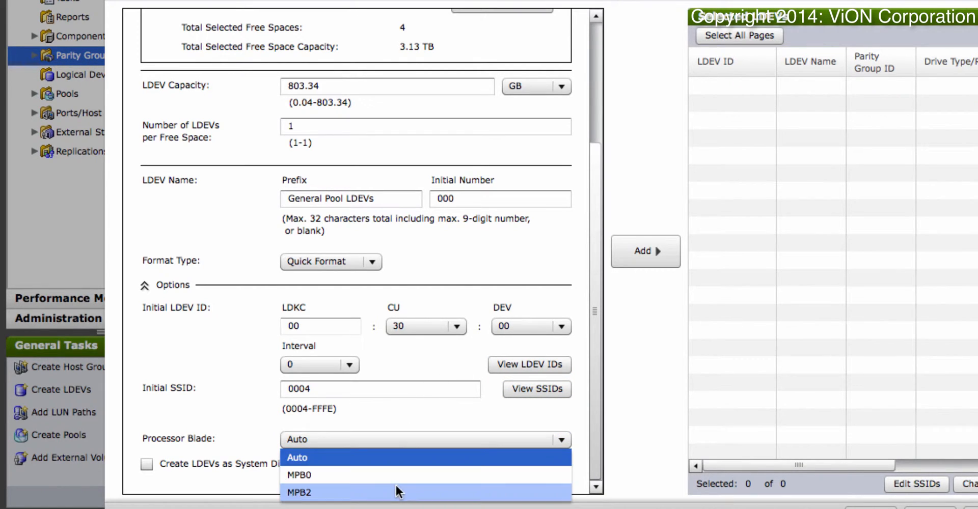
left_click(406, 415)
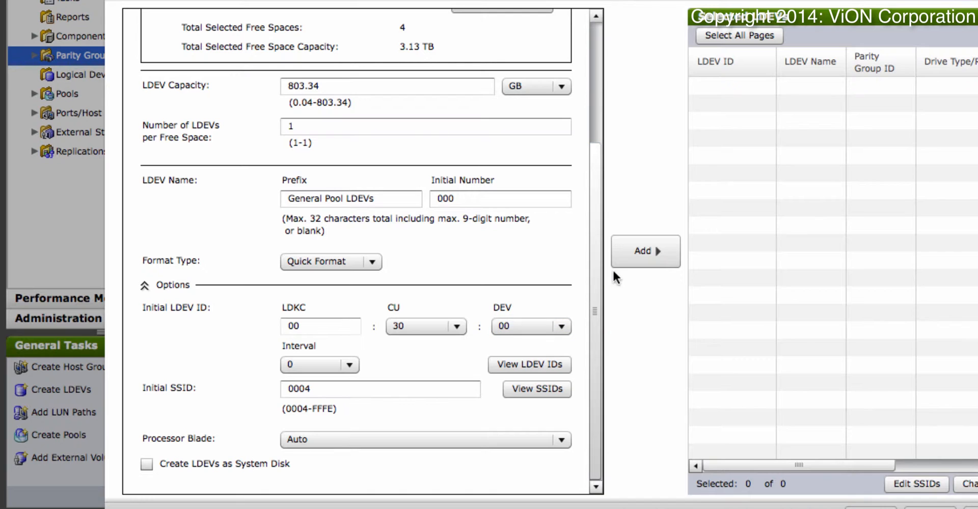
left_click(634, 252)
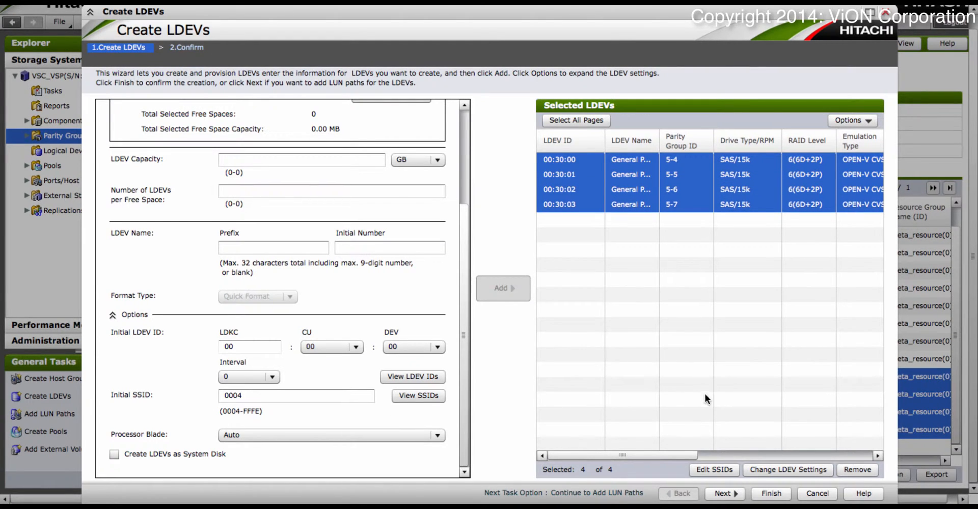
Finish the LDEV settings, name the task "General Pool LDEVs" and apply it.
left_click(768, 498)
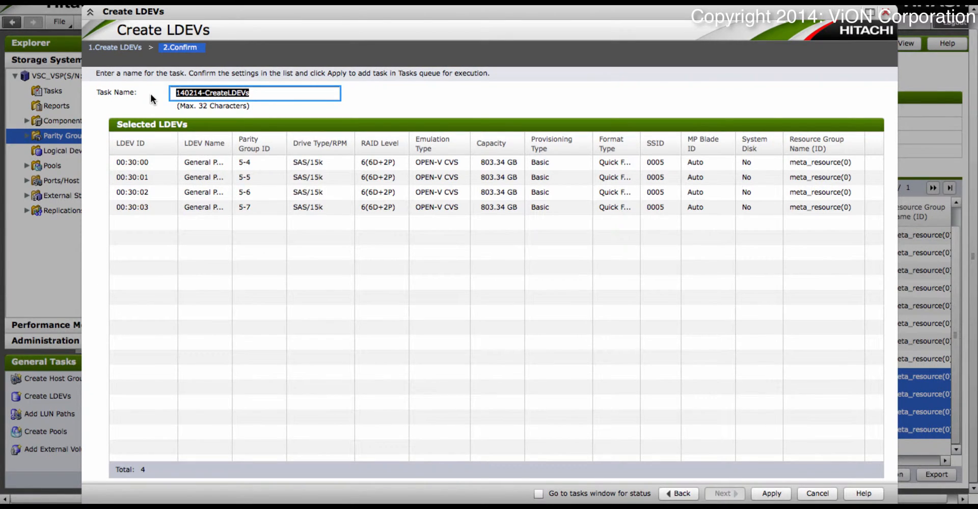
type("General Pool")
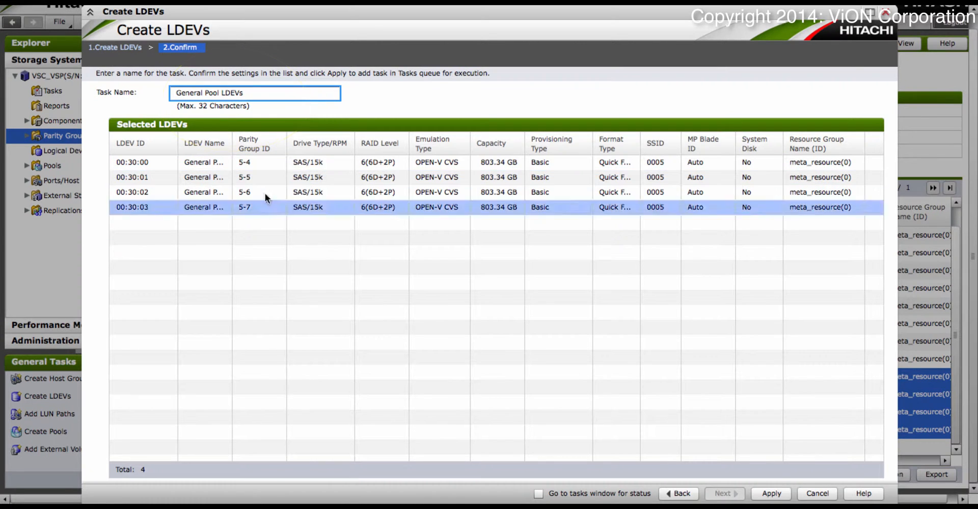
left_click(770, 494)
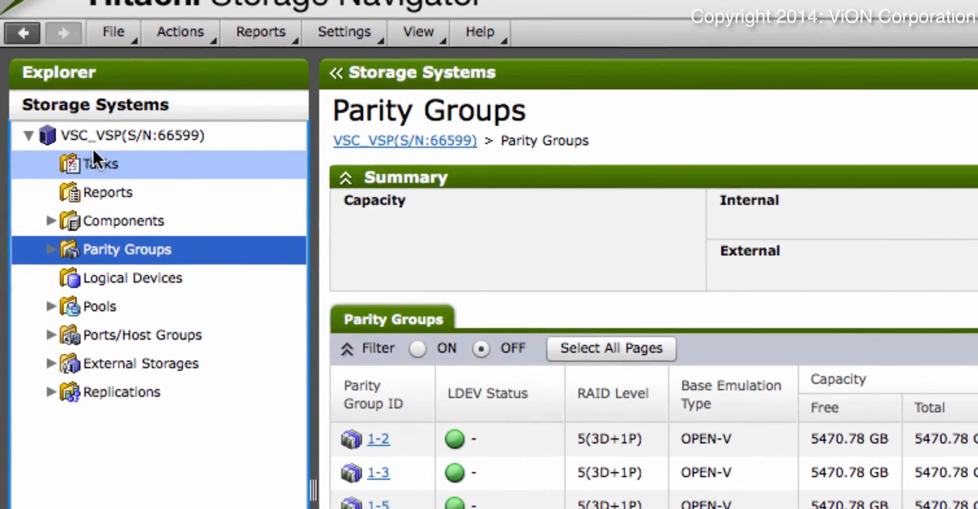
Review the submitted LDEV creation task and the status of logical devices 00:30:00 through 00:30:03.
left_click(94, 153)
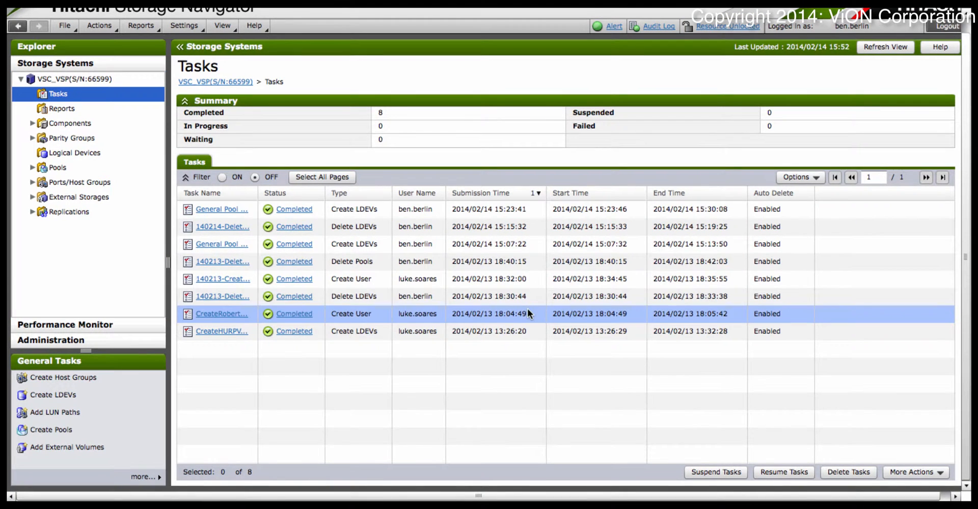
left_click(382, 216)
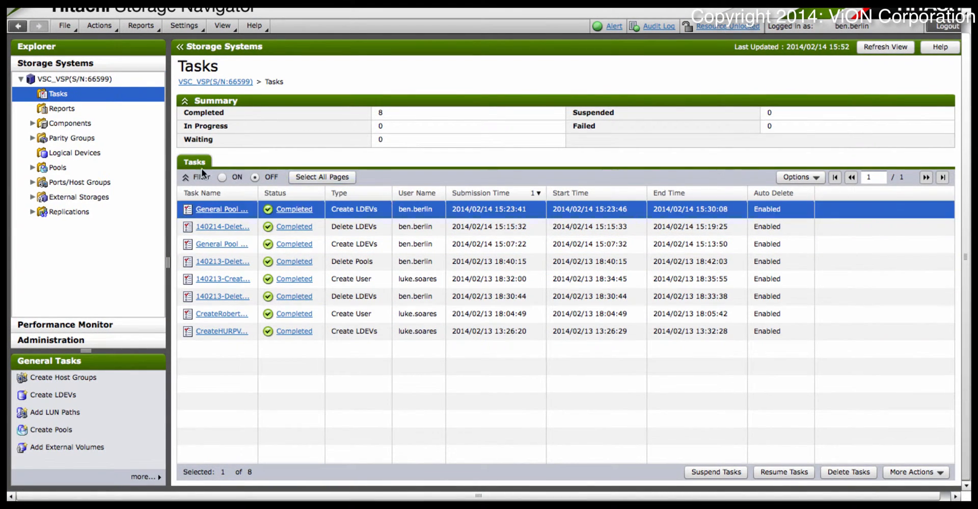
left_click(83, 155)
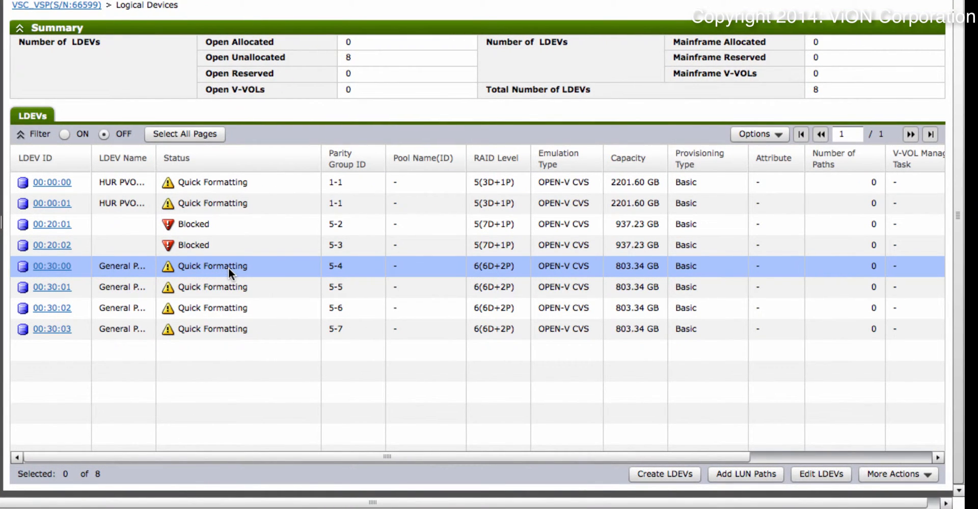
left_click(228, 268)
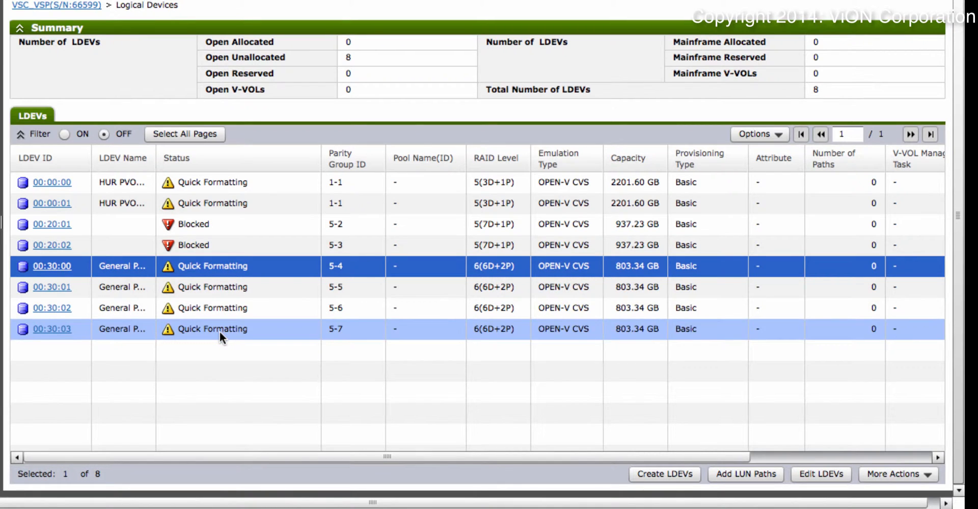
left_click(219, 331)
left_click(210, 271, "shift")
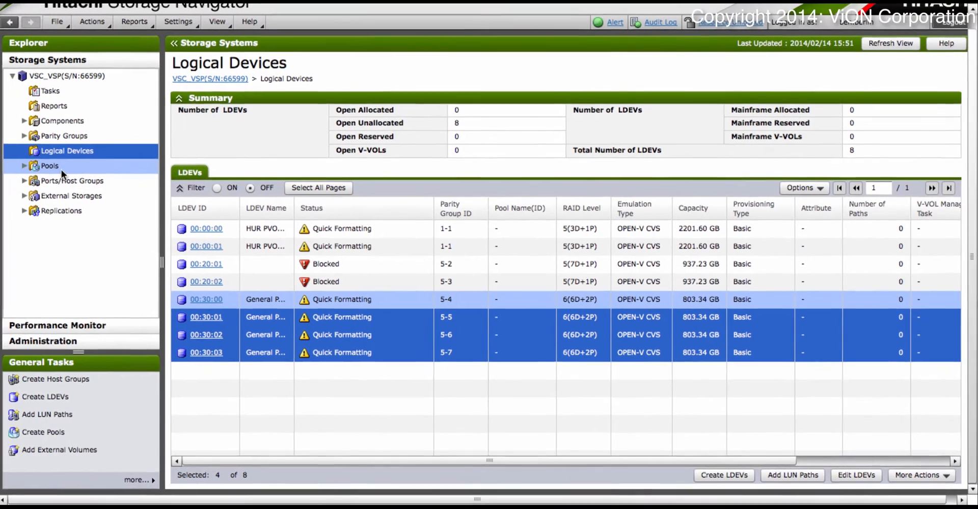
Start a new Dynamic Provisioning pool with drive type SAS/15k and RAID level 6(6D+2P).
left_click(53, 167)
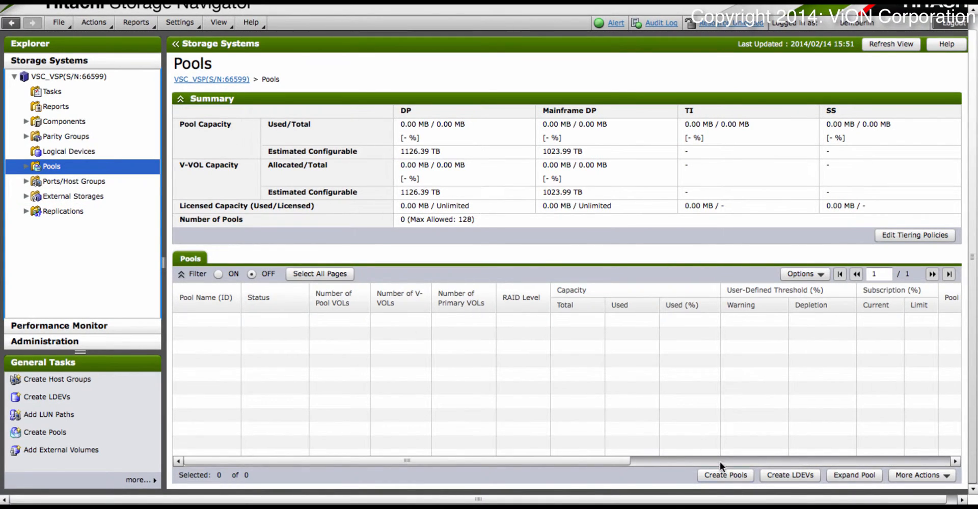
left_click(726, 474)
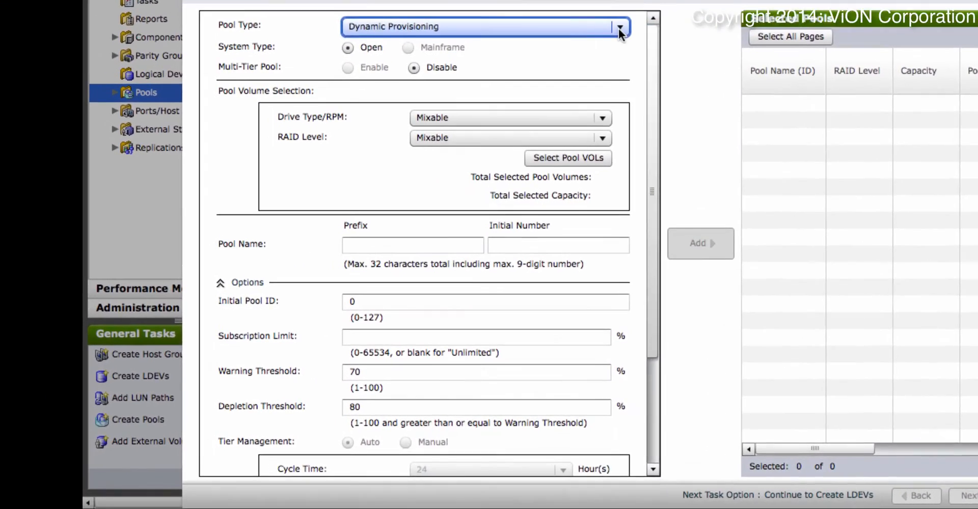
left_click(437, 114)
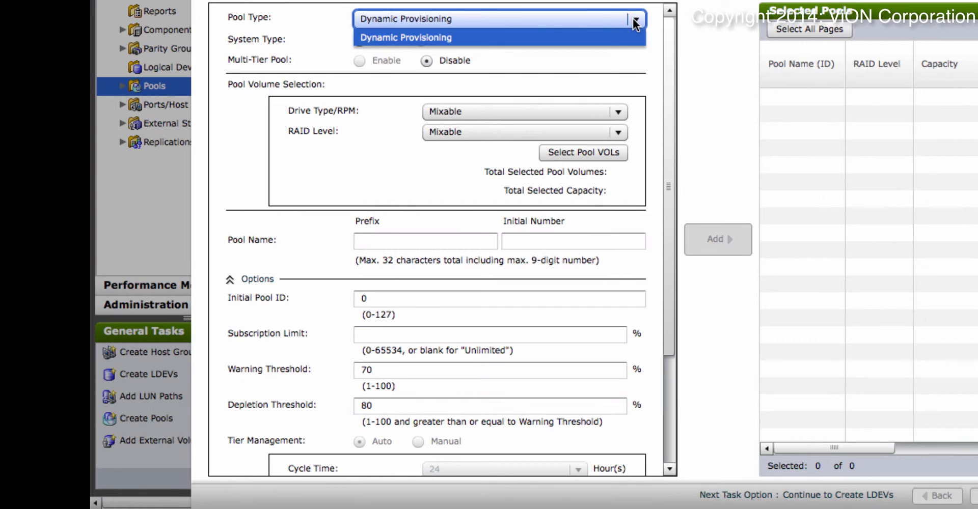
left_click(569, 44)
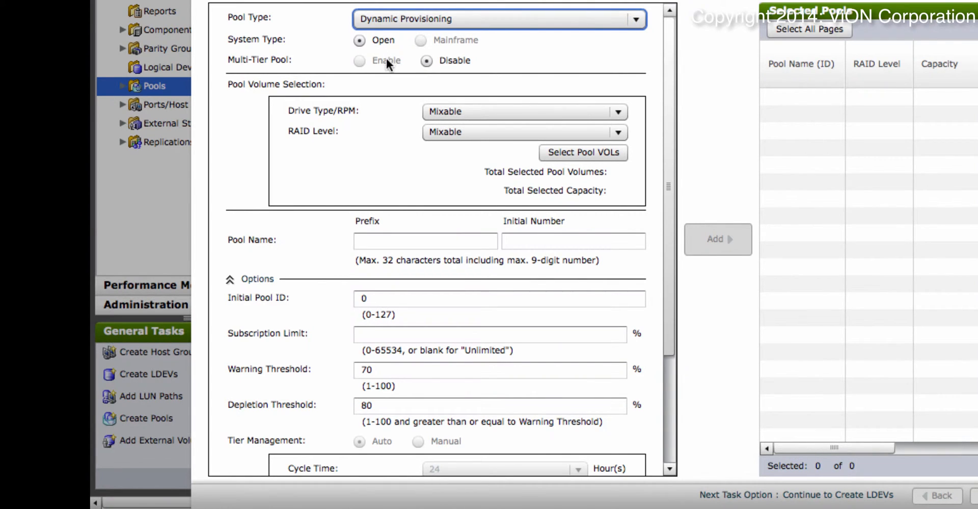
left_click(503, 111)
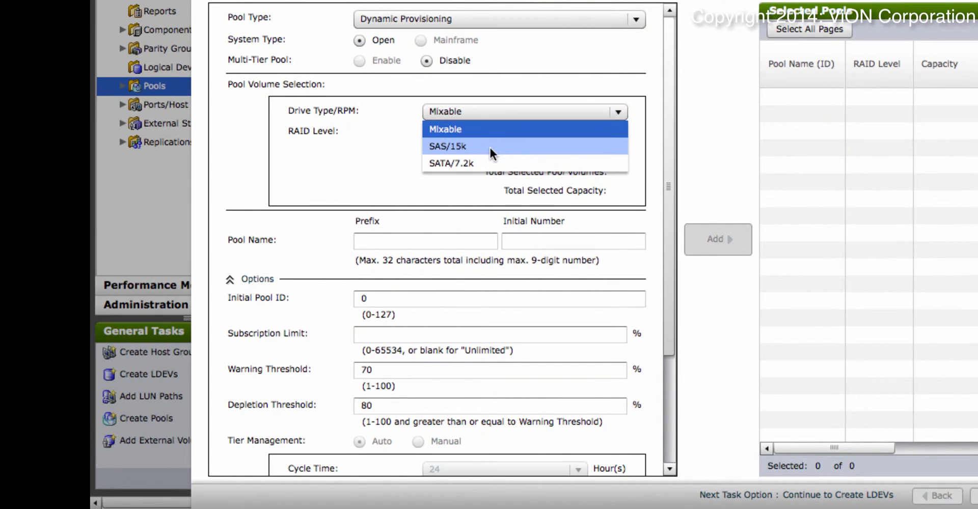
left_click(490, 147)
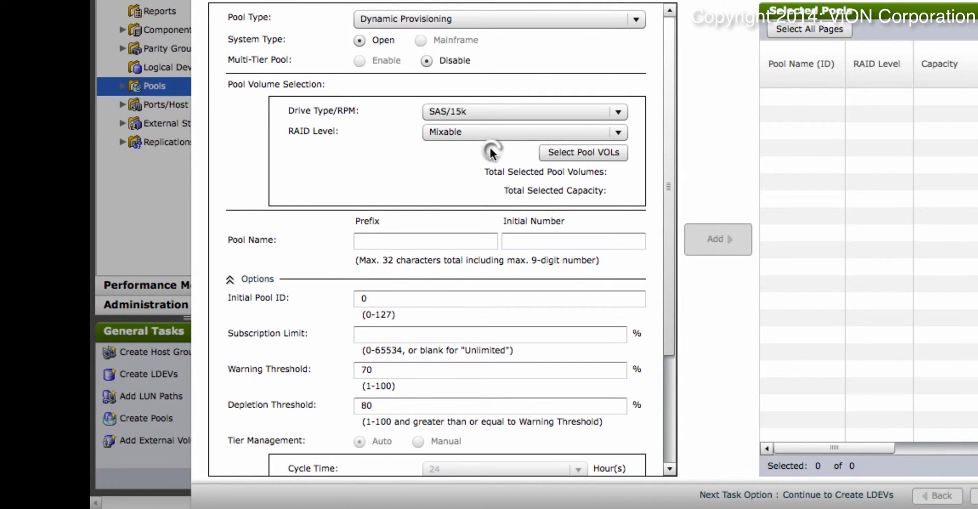
left_click(490, 131)
left_click(485, 167)
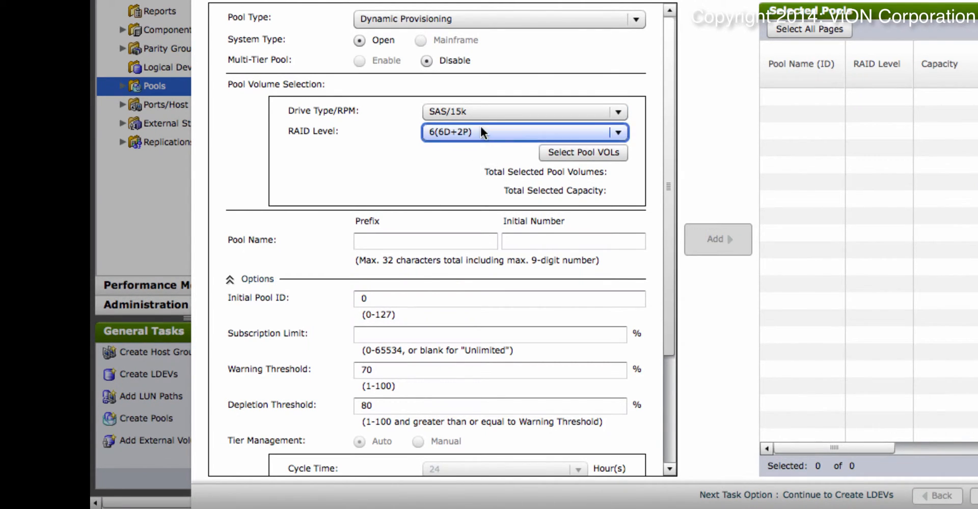
Select LDEVs 00:30:00 through 00:30:03 as the pool volumes and confirm the selection.
left_click(577, 153)
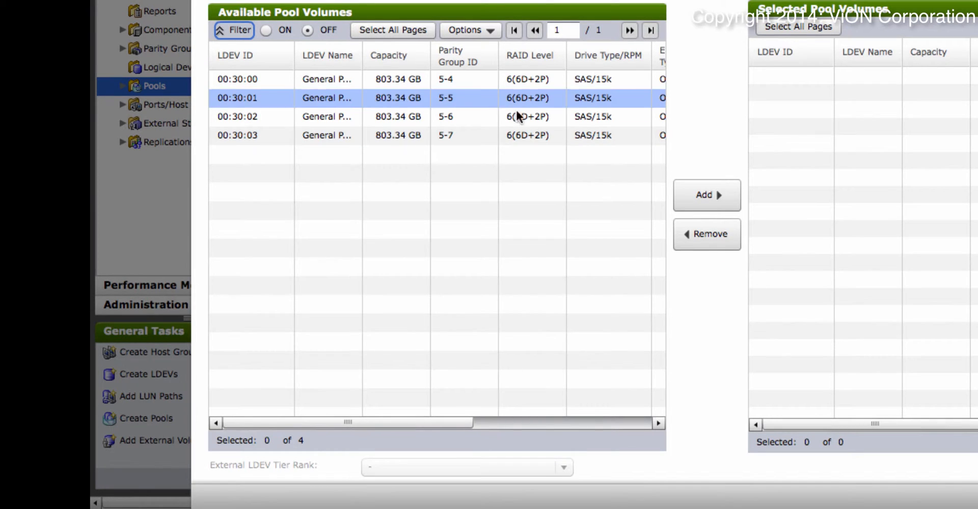
left_click(453, 83)
left_click(460, 138)
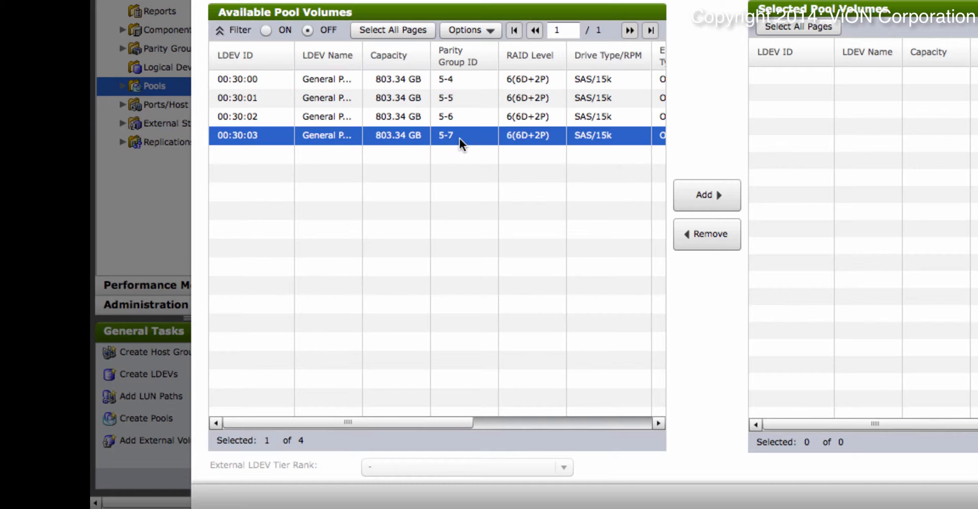
left_click(464, 86, "shift")
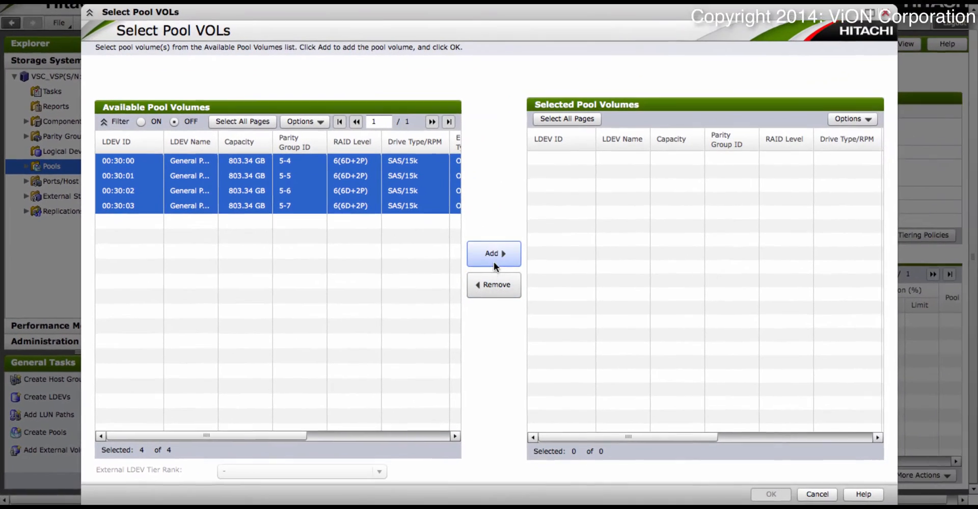
left_click(614, 224)
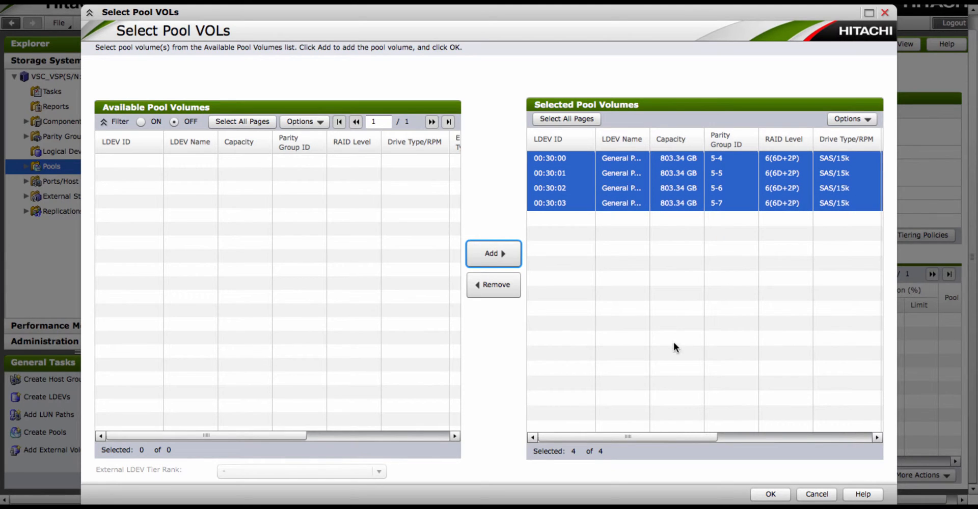
left_click(781, 494)
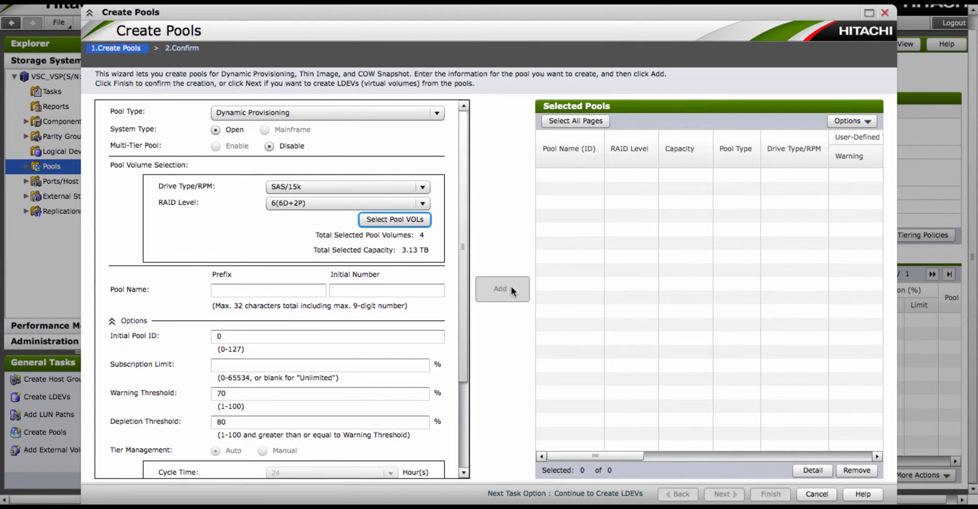
Set the pool name prefix to "General Use Pool" without an initial number.
left_click_drag(463, 203, 462, 230)
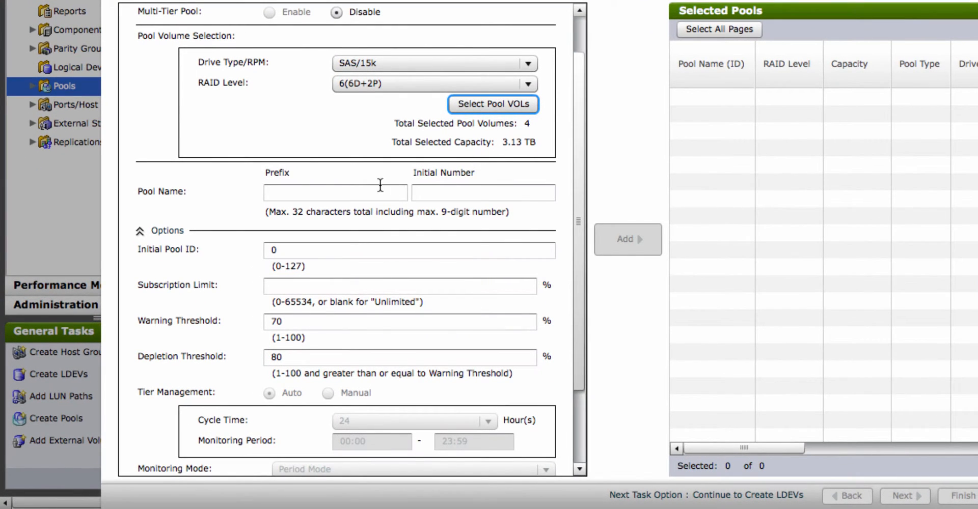
left_click(354, 201)
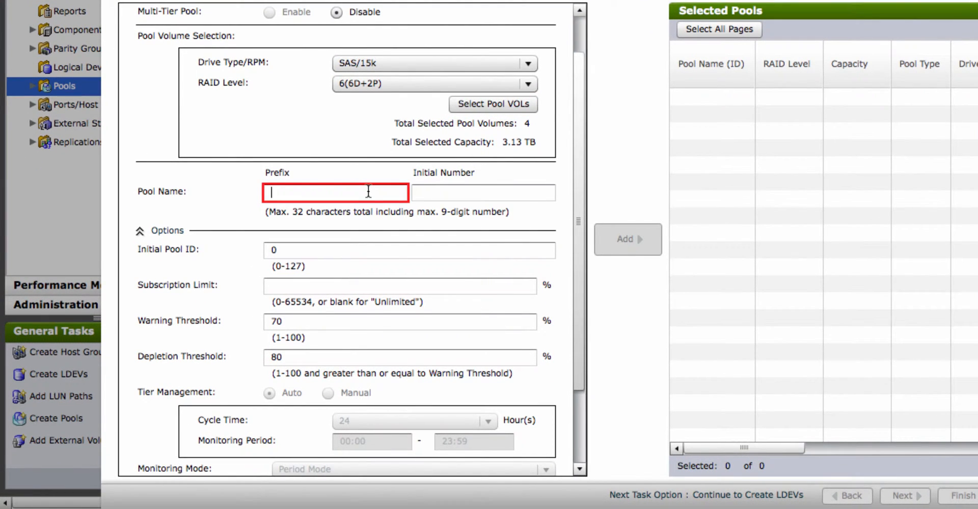
type("General Use")
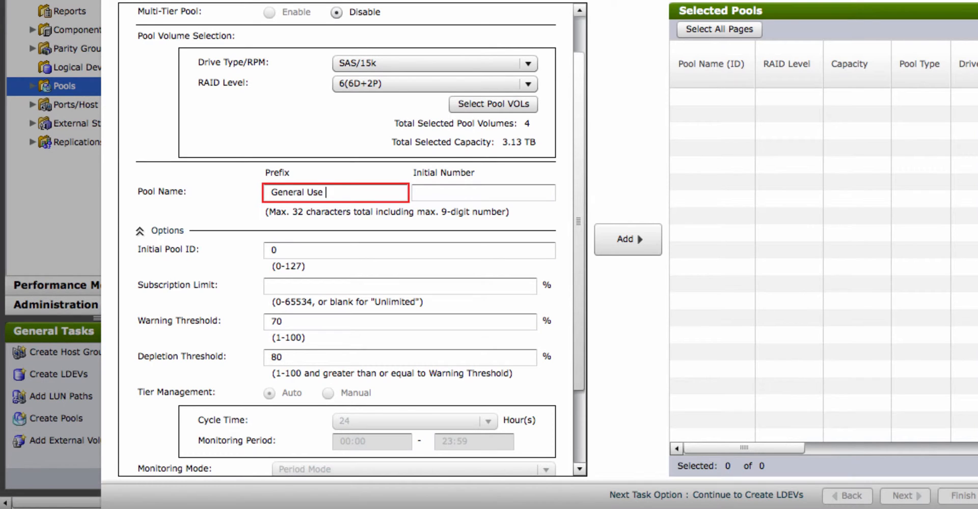
type(" Pool")
key("Tab")
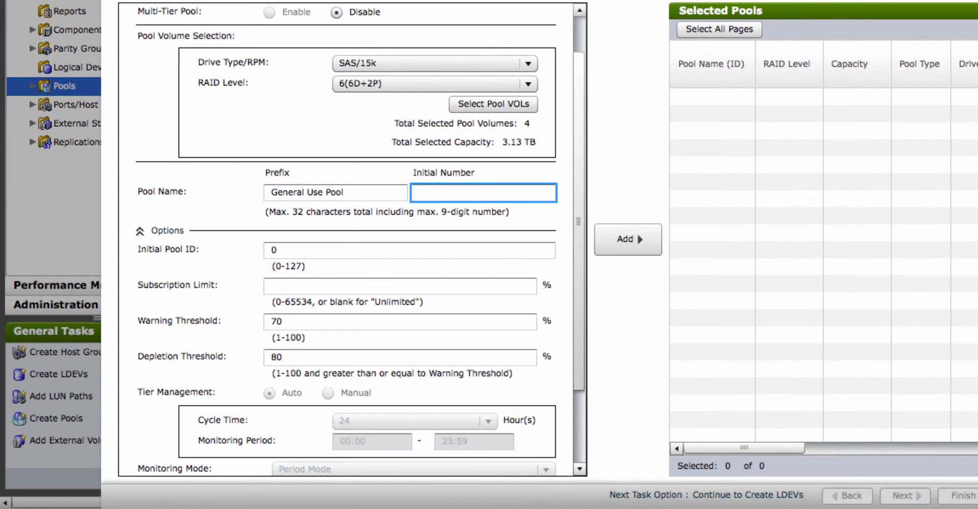
Set the initial pool ID to 30 and add the configured pool to the selected pools list.
left_click(350, 244)
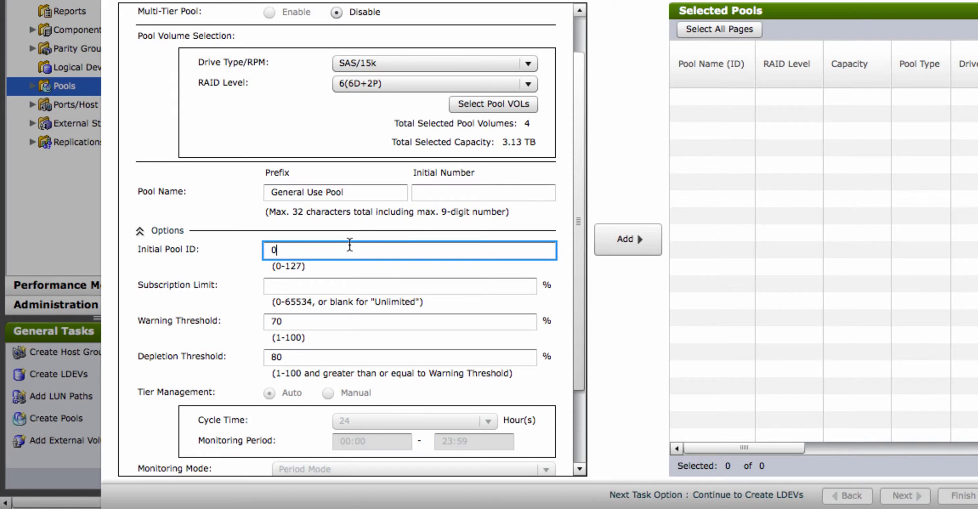
key("BackSpace")
type("3")
scroll(573, 331, "down", 3)
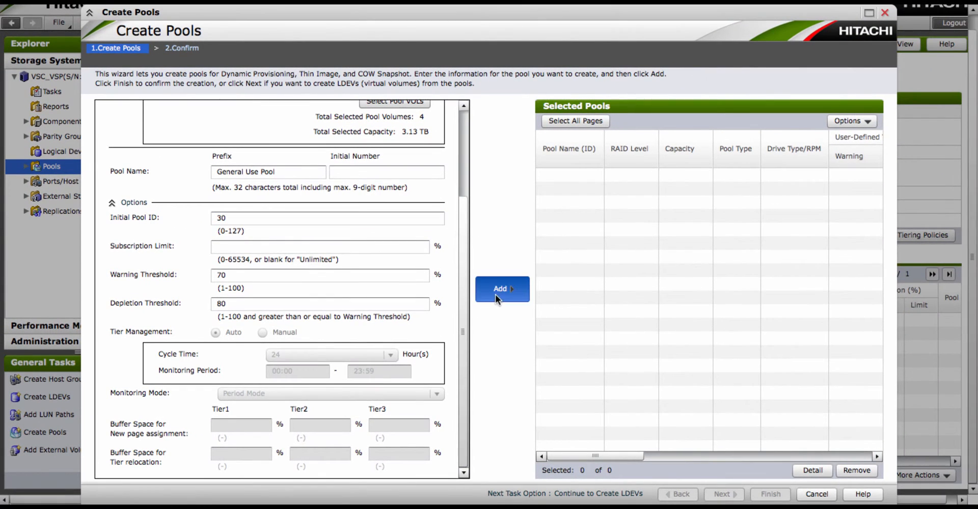
left_click(623, 247)
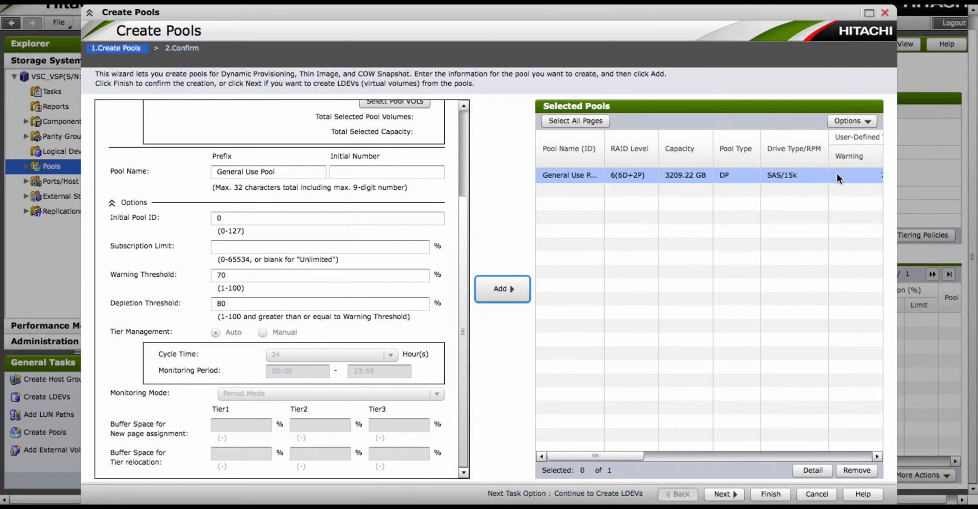
Finish the pool settings, name the task "General Use Pool Creation" and apply it.
left_click(771, 494)
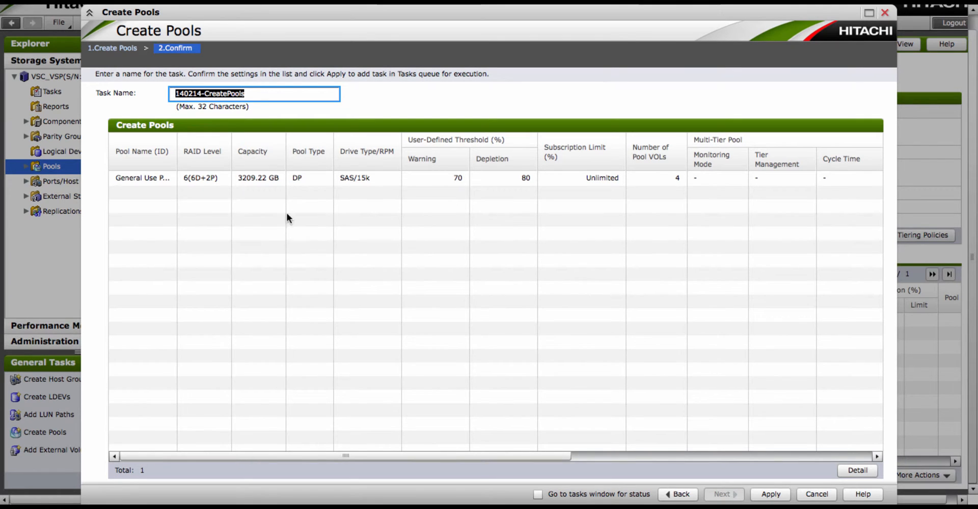
left_click(294, 183)
type("General Use Pool Creation")
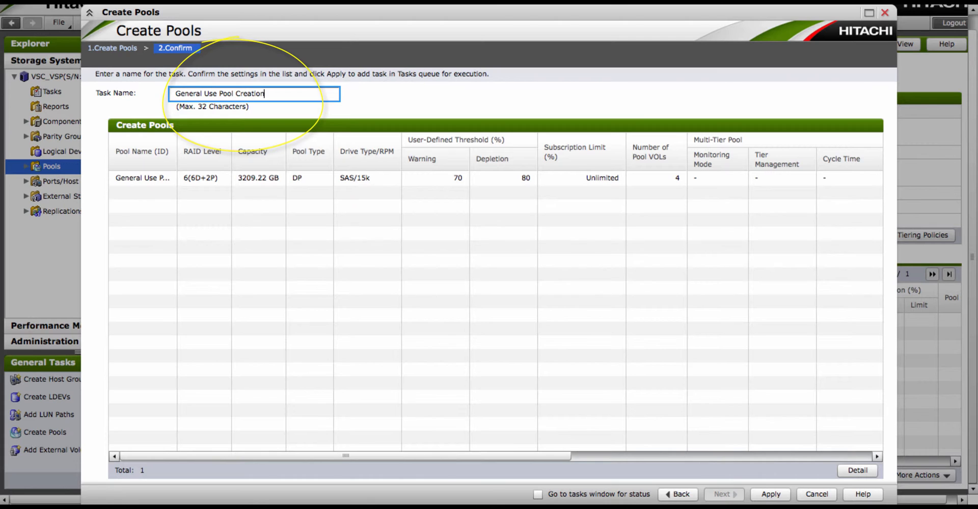
left_click(771, 494)
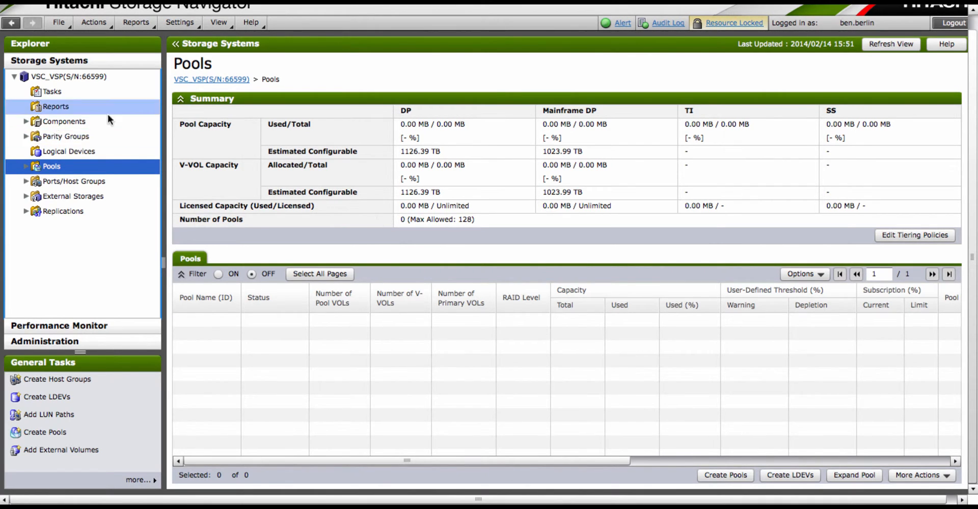
Check the status of the submitted pool creation task in the task list.
left_click(53, 92)
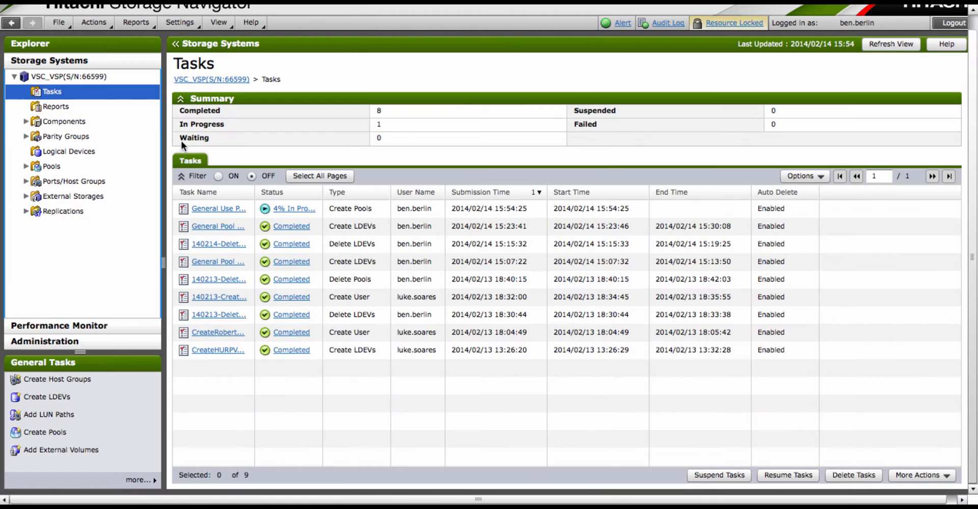
left_click(356, 207)
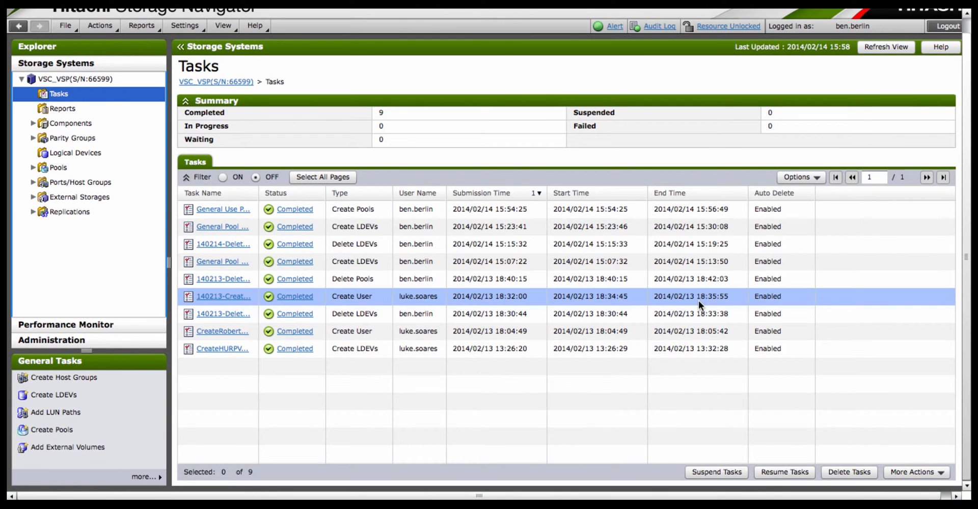
left_click(517, 214)
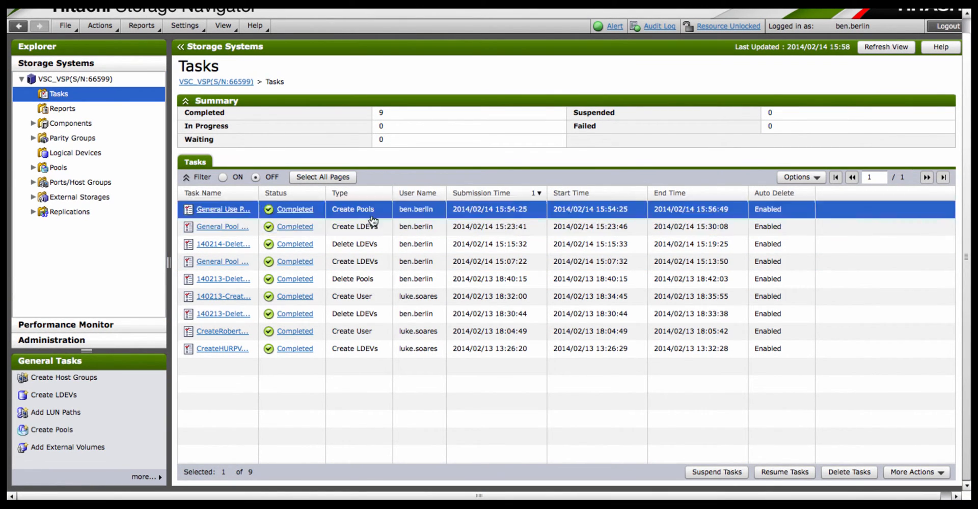
Review the new pool's entry in the pools list, widening the Pool Name (ID) column to read its full name.
left_click(58, 168)
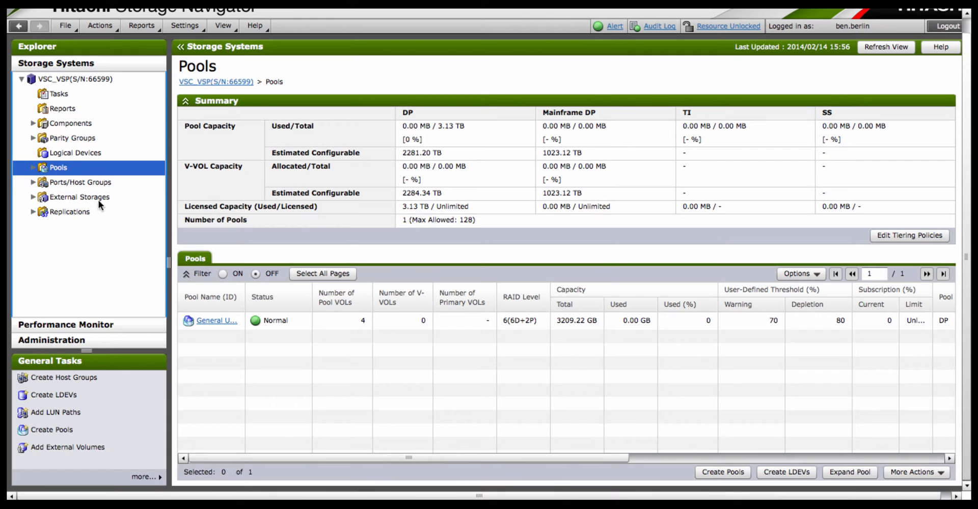
left_click(391, 324)
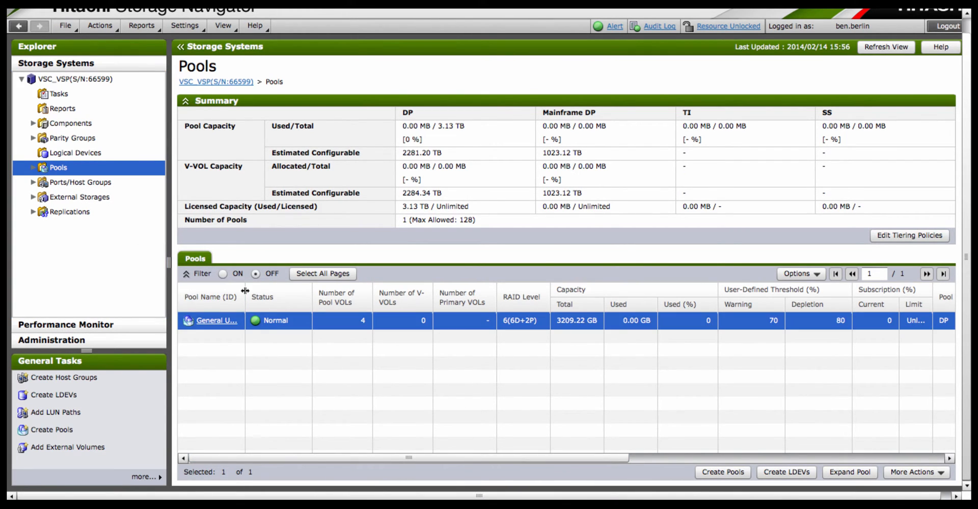
left_click_drag(246, 293, 297, 290)
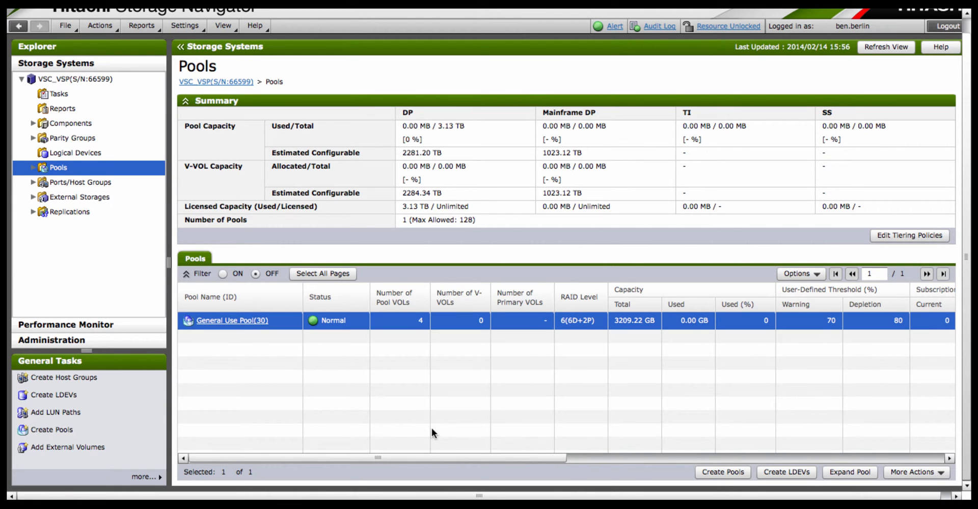
left_click_drag(435, 454, 426, 486)
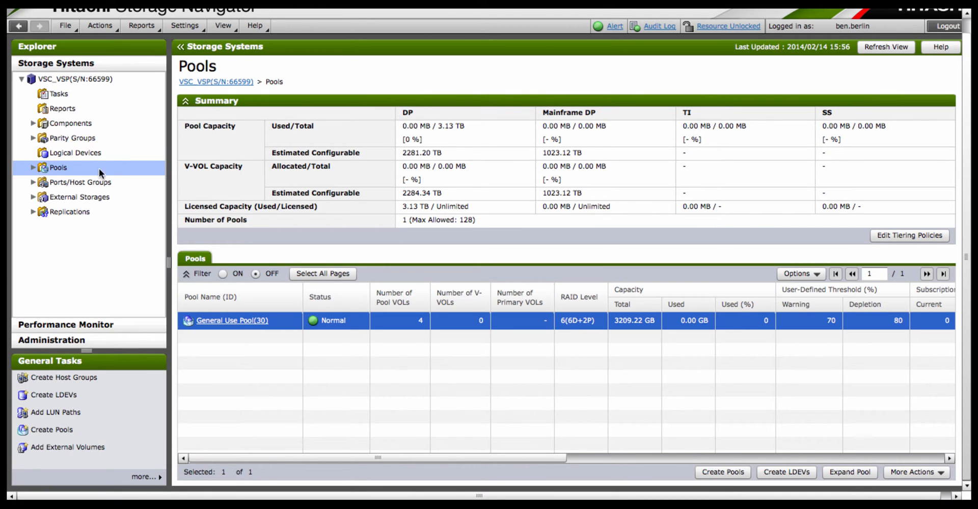
Examine the summary and pool volumes of General Use Pool(30), and check which additional actions are offered for its volumes.
left_click(32, 167)
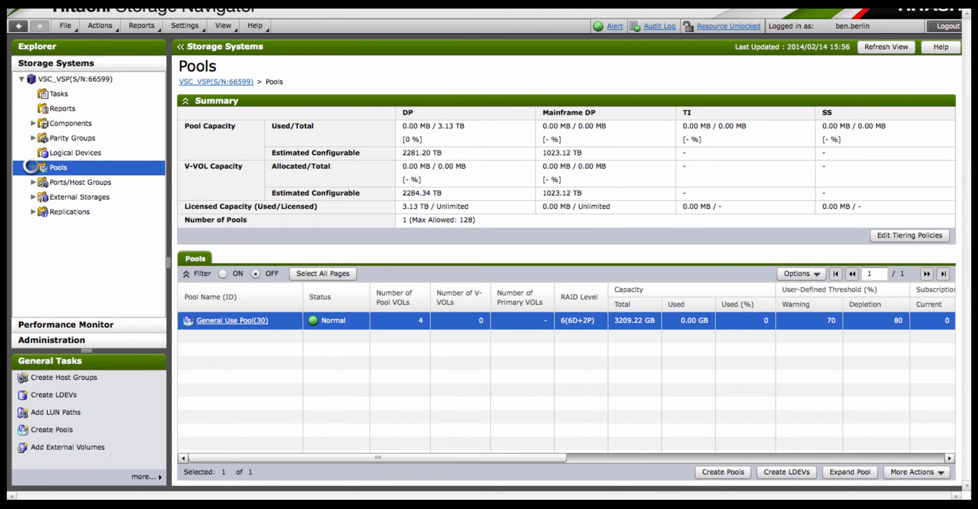
left_click(71, 182)
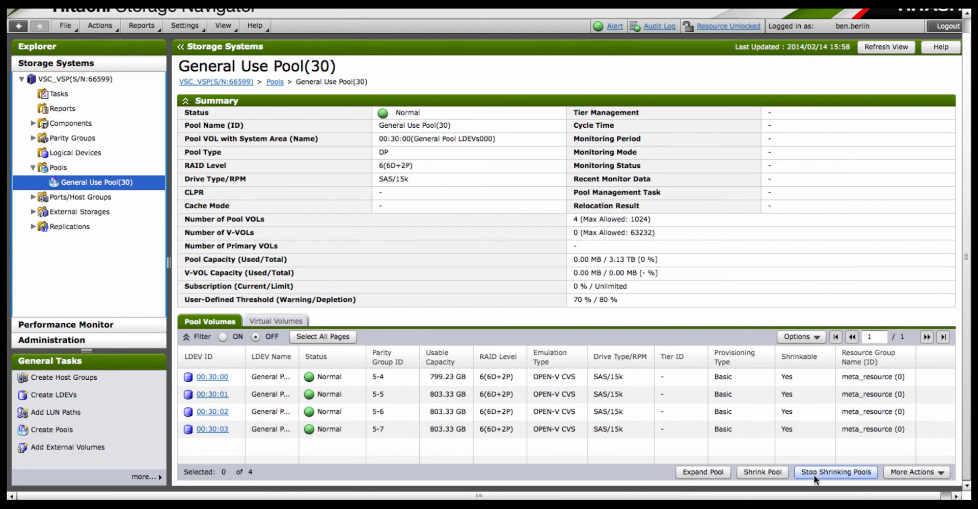
left_click(918, 473)
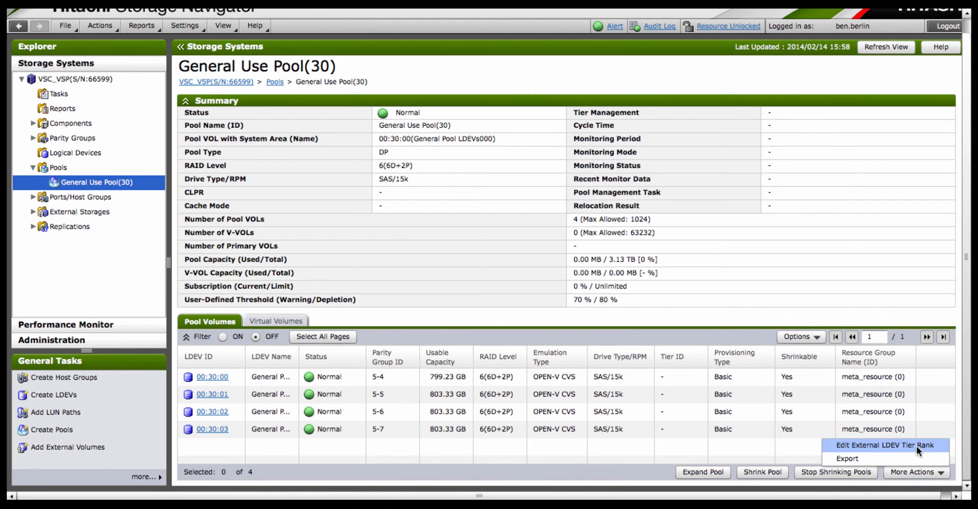
left_click(851, 292)
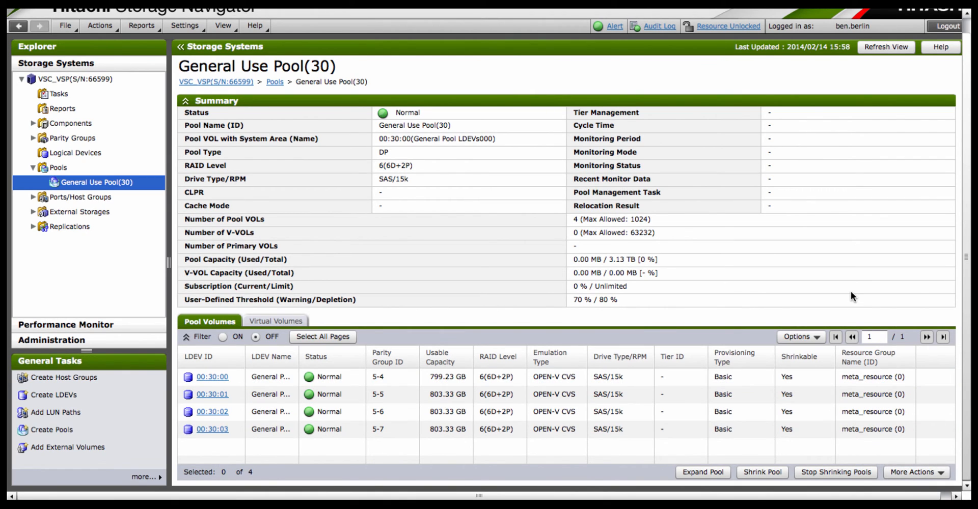